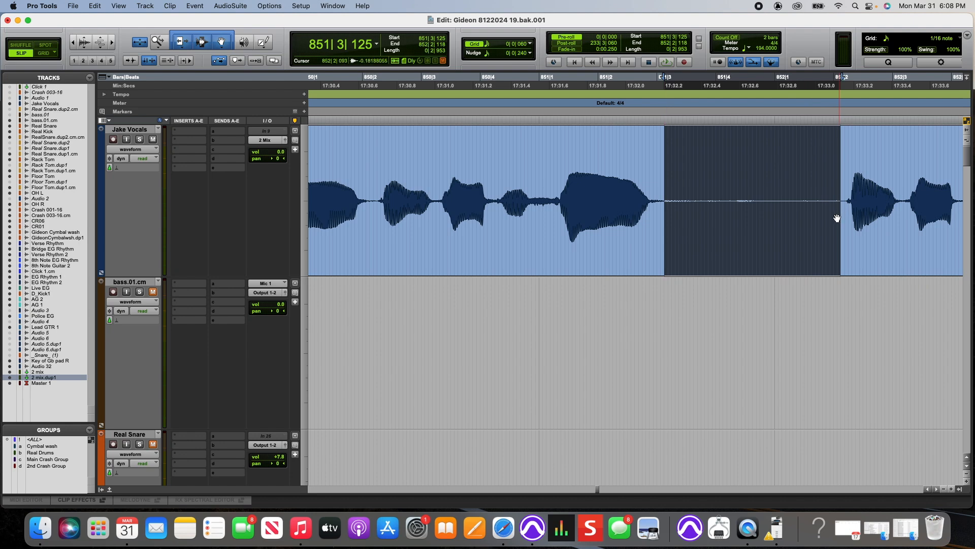
Step: Delete the selected silence between the vocal phrases in bars 851 and 852 and add short fades to both adjoining clip edges
key("Delete")
left_click_drag(664, 130, 657, 132)
left_click_drag(843, 130, 846, 131)
Step: Cut out the silent stretch of the vocal from about 854|2 to 855|3 and fade the clip edges on both sides
key("r")
key("r")
left_click_drag(814, 195, 888, 215)
key("super+e")
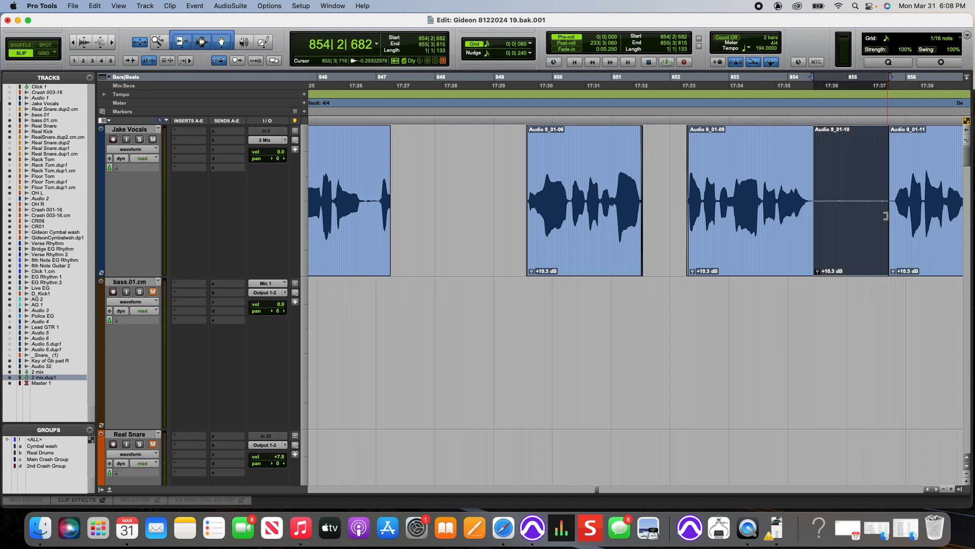
key("Delete")
left_click_drag(810, 128, 808, 127)
left_click_drag(895, 133, 889, 135)
Step: Consolidate the two short vocal clips between bars 849 and 855 into a single clip
key("super+bracketleft")
left_click_drag(440, 178, 615, 188)
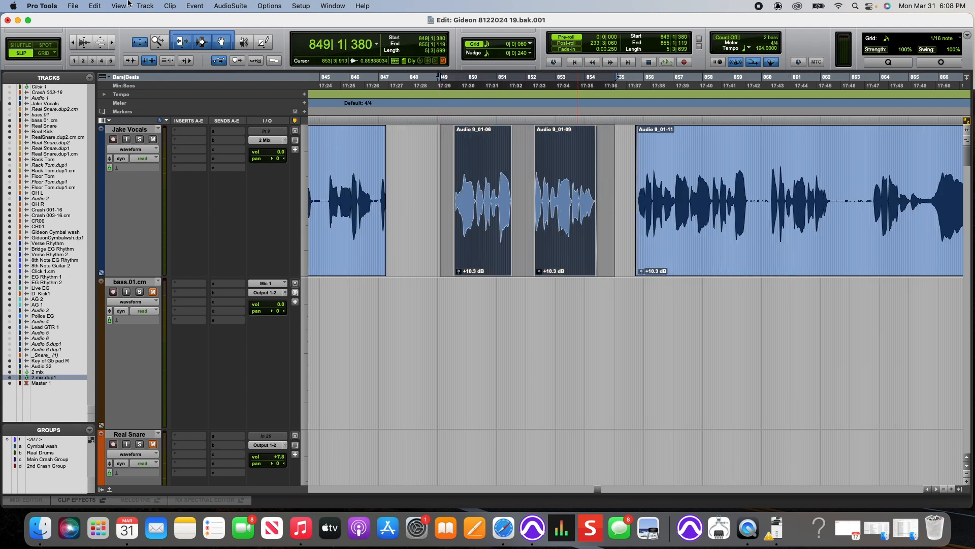
left_click(87, 6)
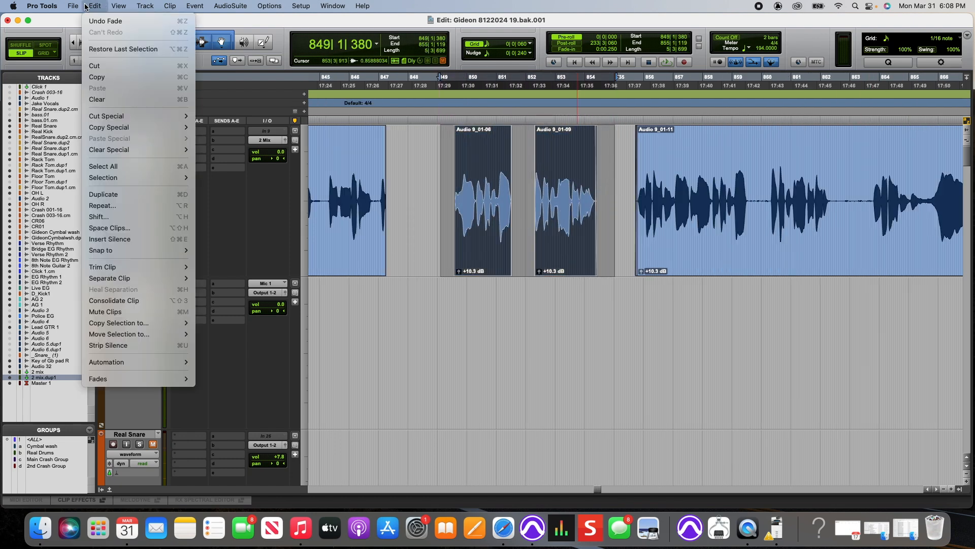
left_click(113, 301)
Step: Add a fade-in at the start and a fade-out at the end of the consolidated vocal clip
left_click_drag(443, 148, 446, 149)
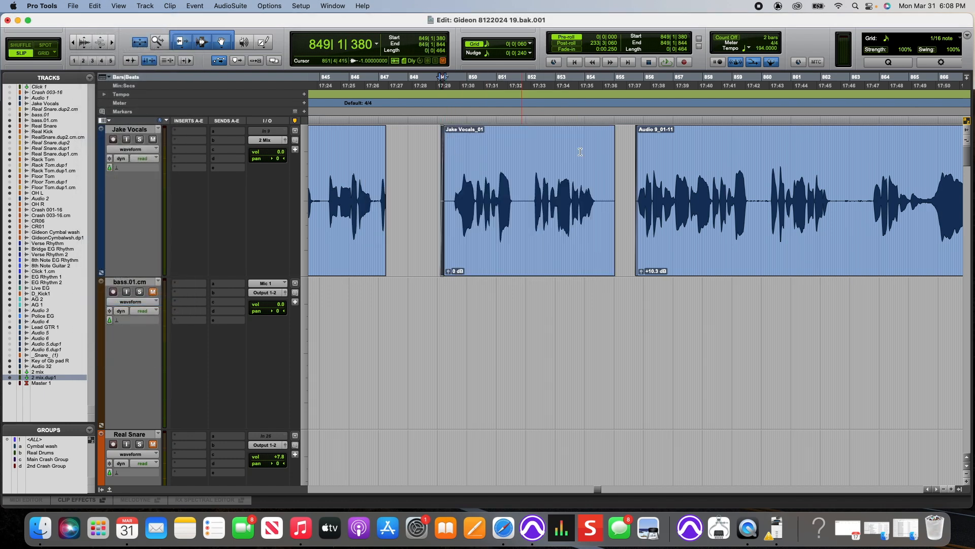
left_click_drag(613, 135, 610, 136)
key("t")
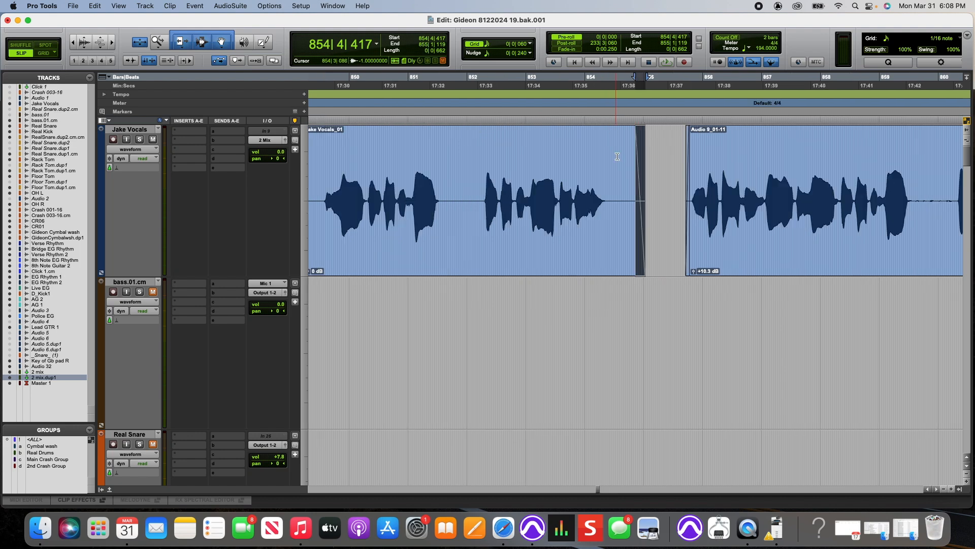
key("r")
key("t")
key("r")
Step: Place the cursor just before the consolidated clip and insert Melodyne in the vocal track's first insert slot
left_click(459, 172)
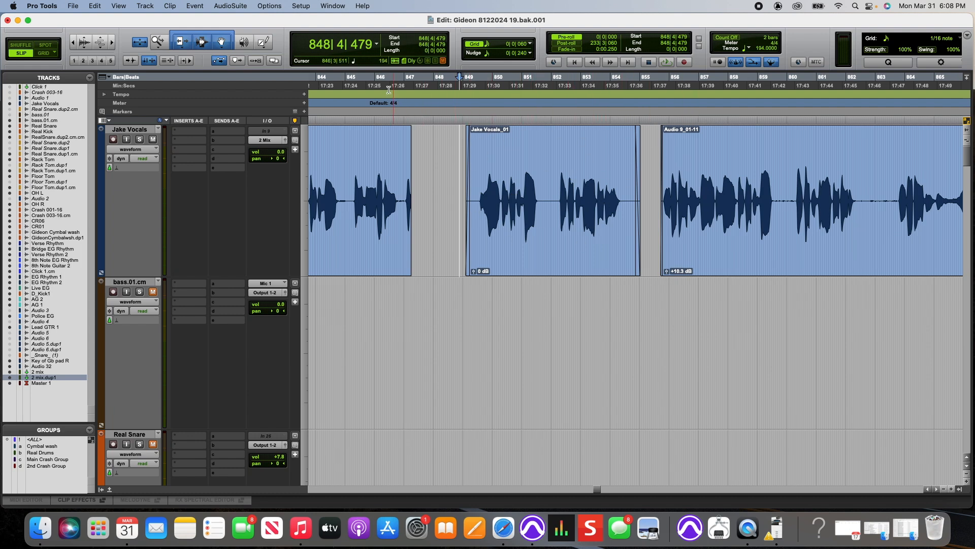
left_click(456, 133)
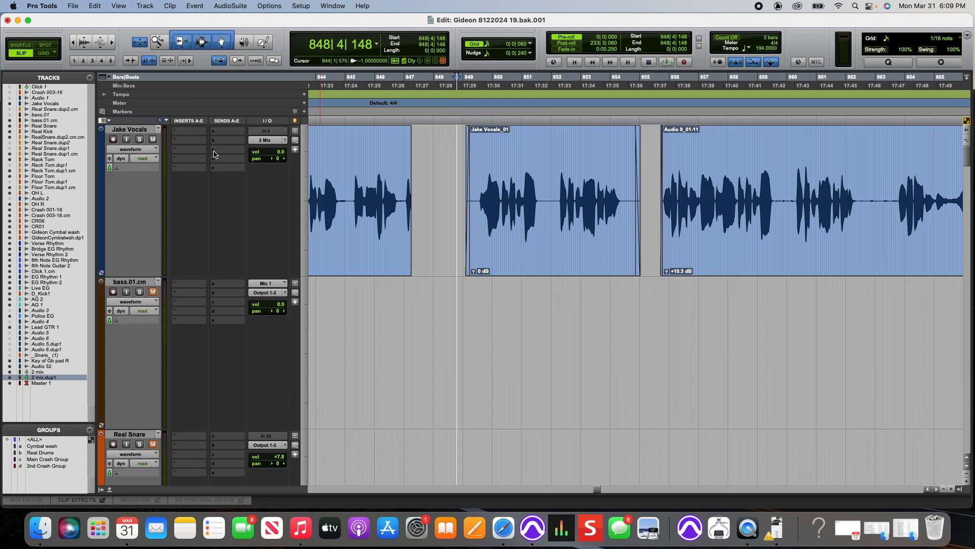
left_click(189, 132)
mouse_move(209, 135)
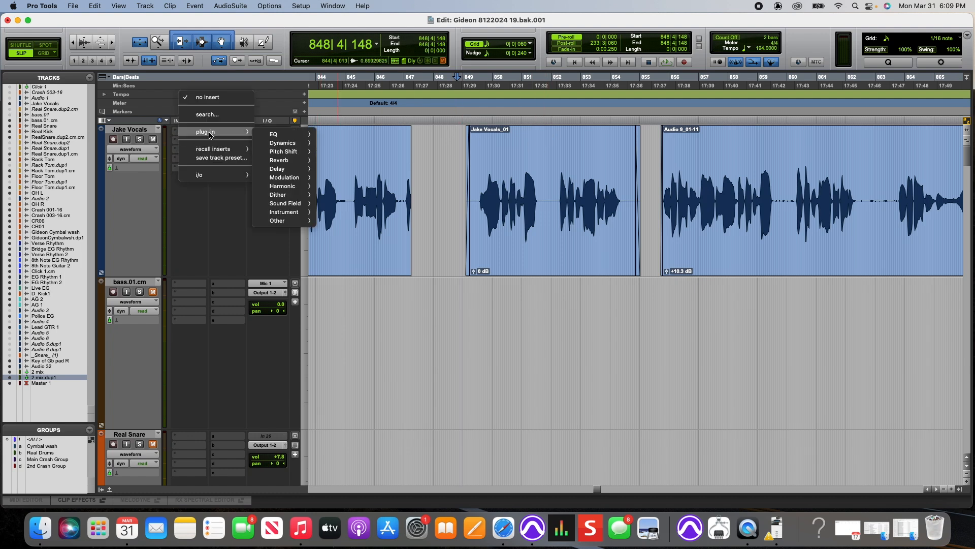
mouse_move(310, 222)
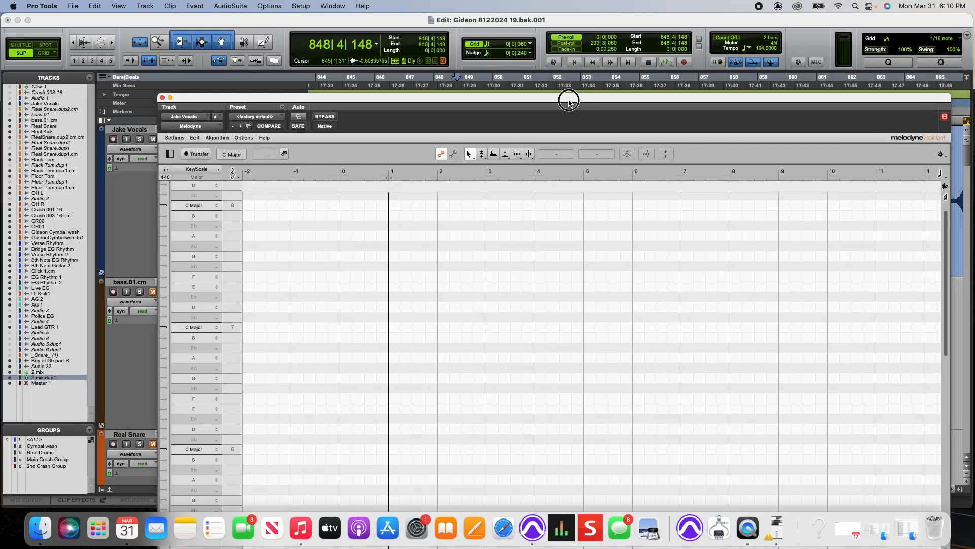
Step: Arm Transfer in Melodyne and play the consolidated vocal clip from 849|2 to capture it
left_click_drag(570, 115, 562, 37)
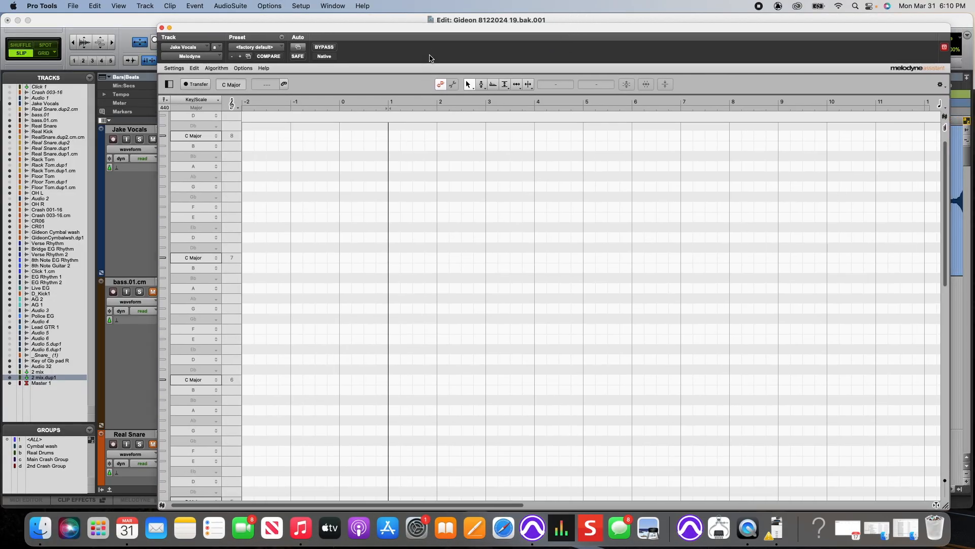
left_click_drag(426, 32, 792, 252)
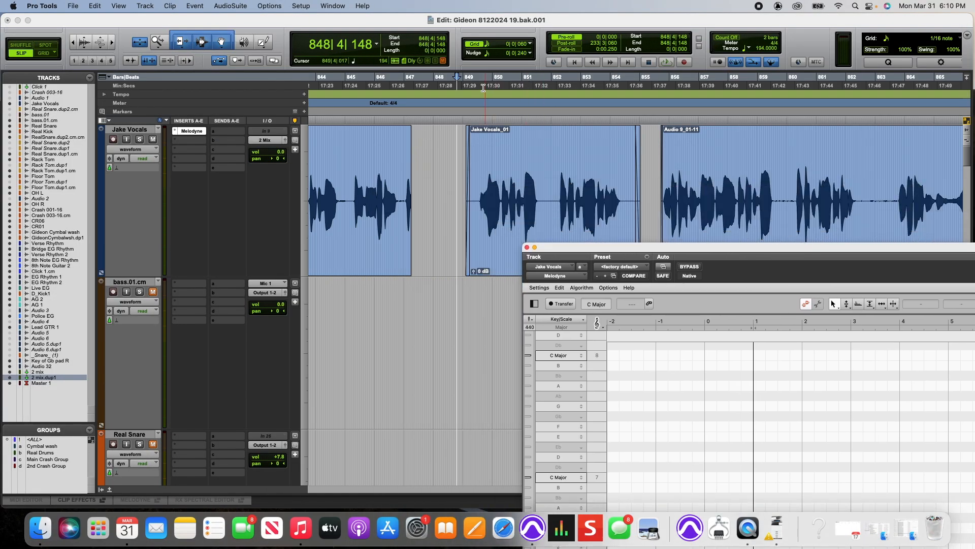
left_click_drag(760, 249, 500, 56)
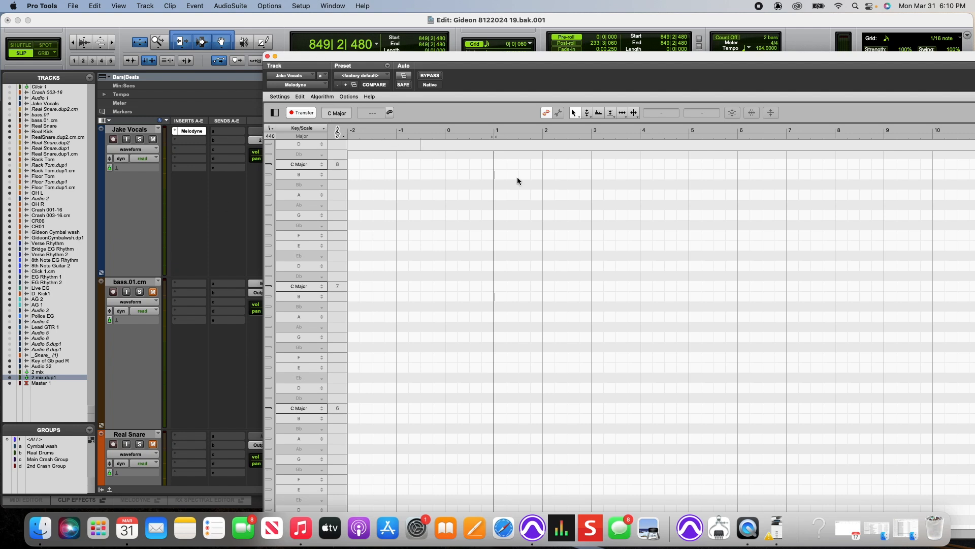
left_click_drag(613, 59, 526, 298)
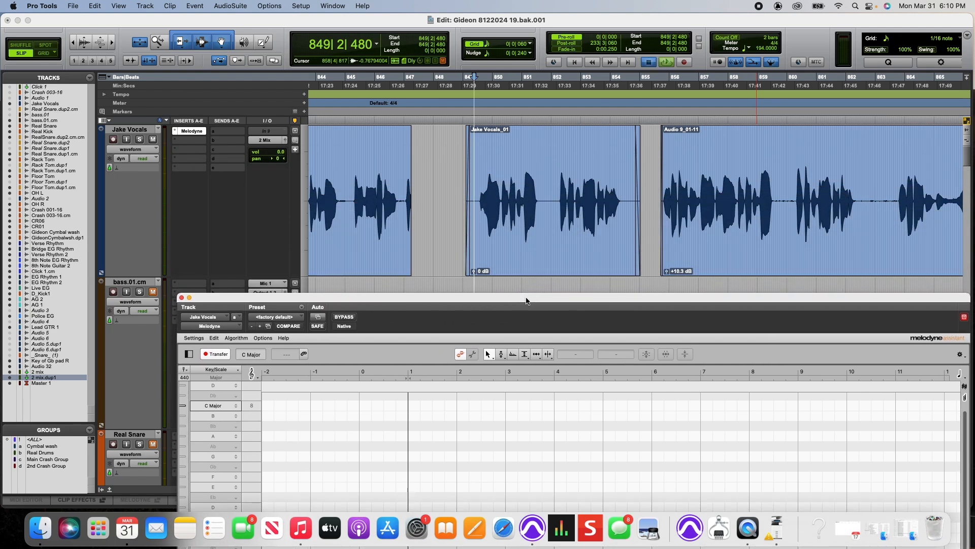
key("space")
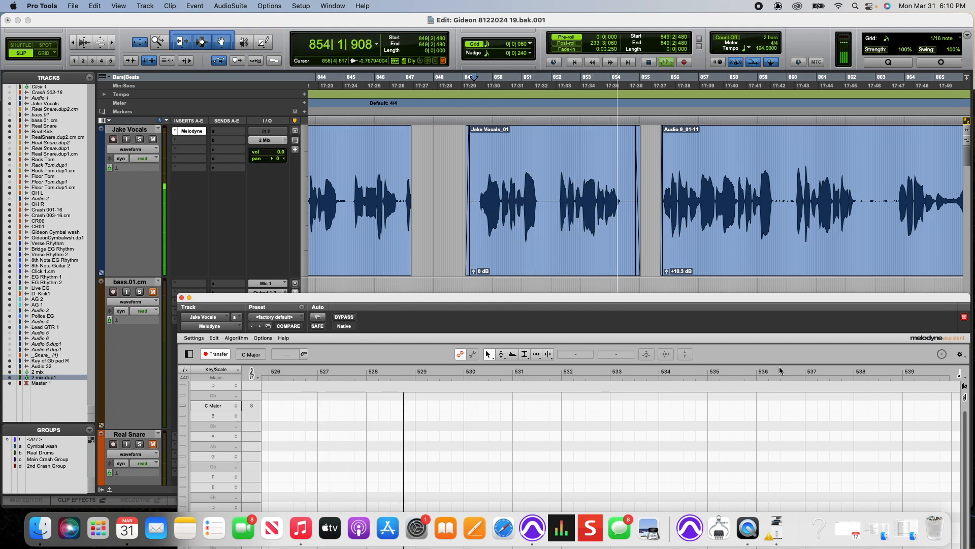
key("space")
Step: Select all transferred vocal notes in Melodyne and correct their pitch center to 100 %
left_click_drag(684, 300, 682, 20)
left_click_drag(499, 19, 540, 19)
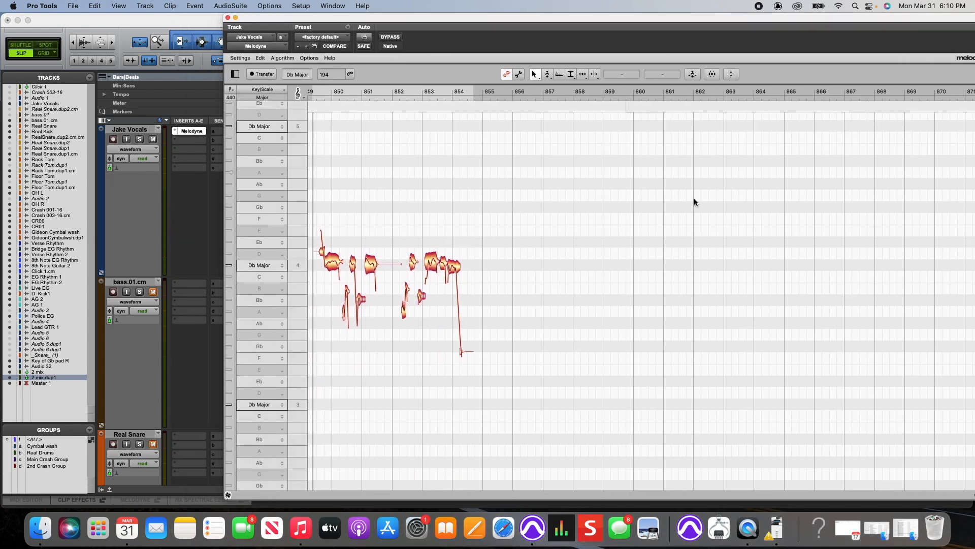
left_click_drag(818, 19, 765, 19)
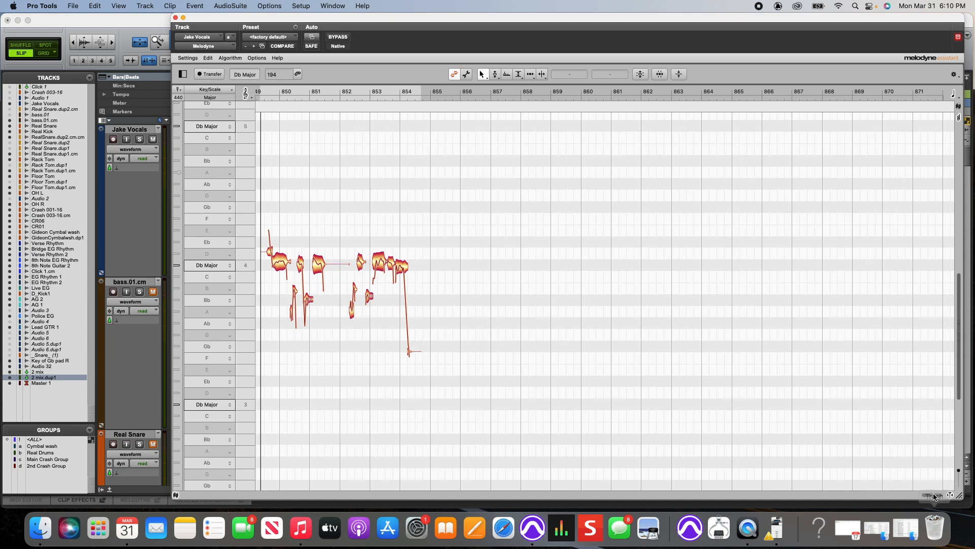
scroll(937, 499, "left", 5)
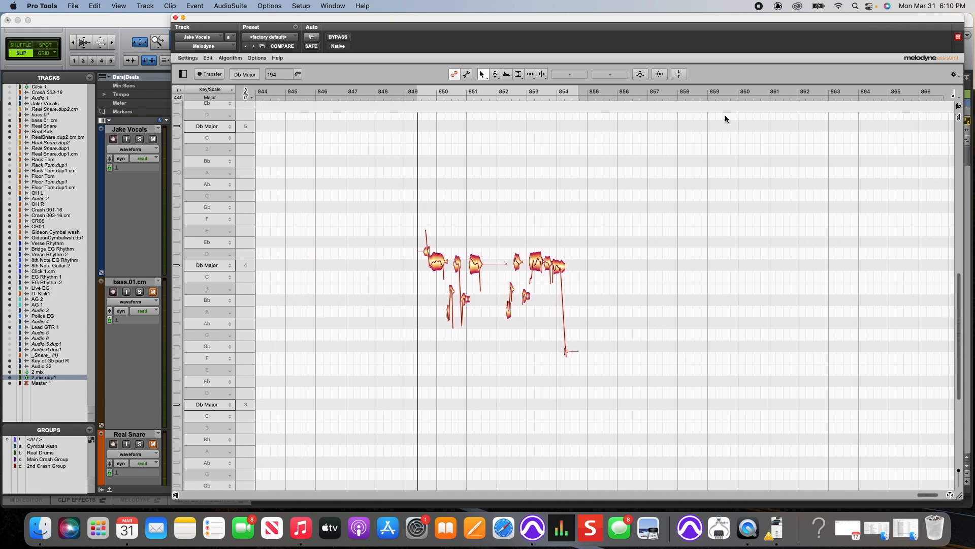
left_click_drag(569, 19, 567, 4)
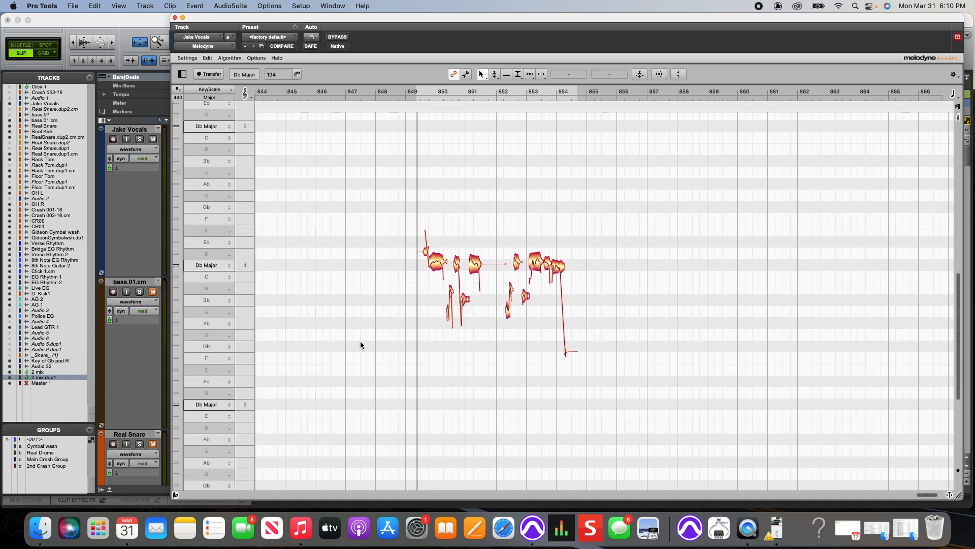
left_click_drag(519, 10, 455, 9)
mouse_move(861, 495)
left_mouse_down()
mouse_move(851, 494)
mouse_move(860, 495)
left_mouse_up()
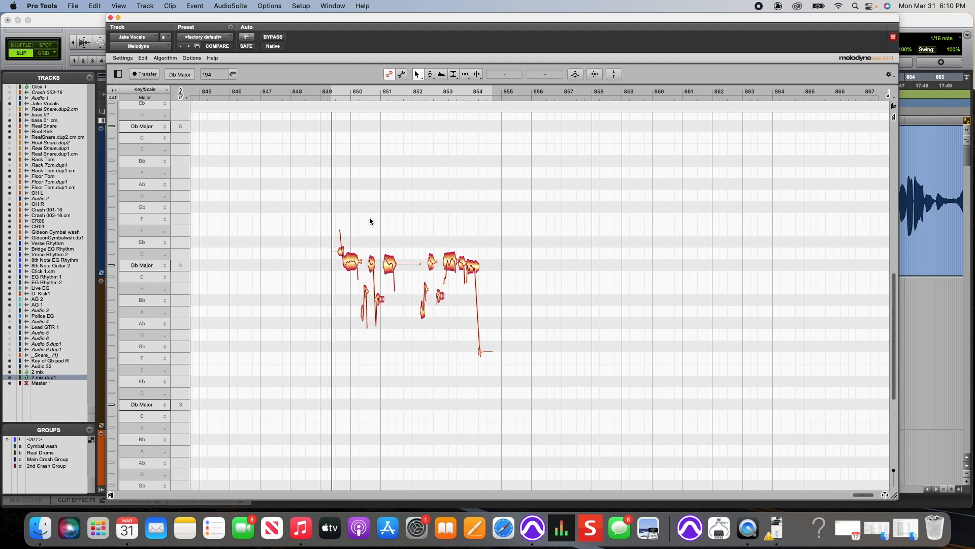
left_click_drag(295, 166, 518, 388)
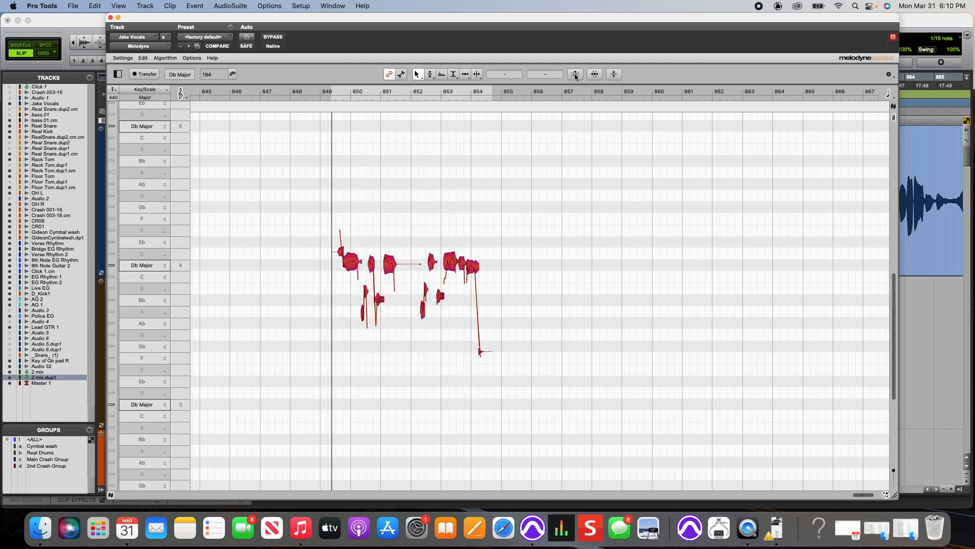
left_click(575, 75)
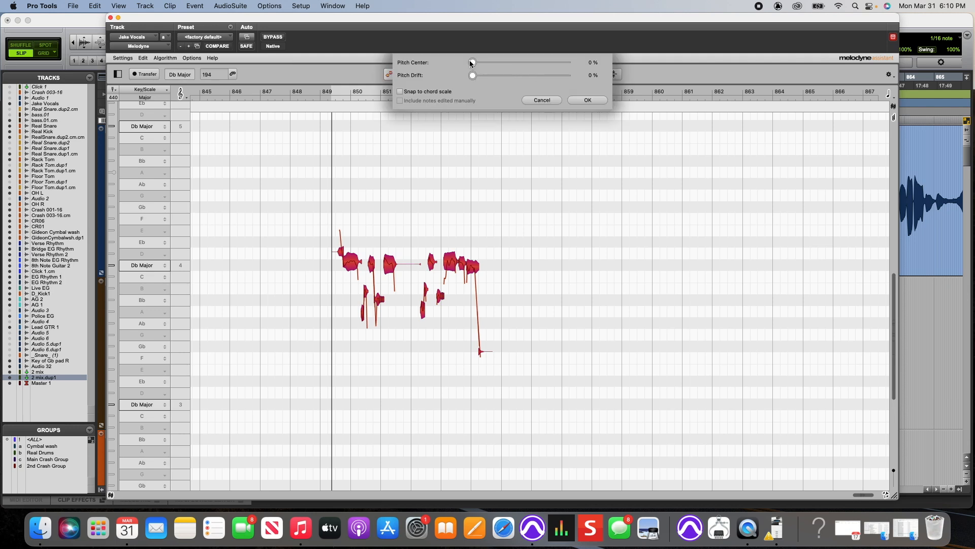
left_click_drag(474, 61, 601, 65)
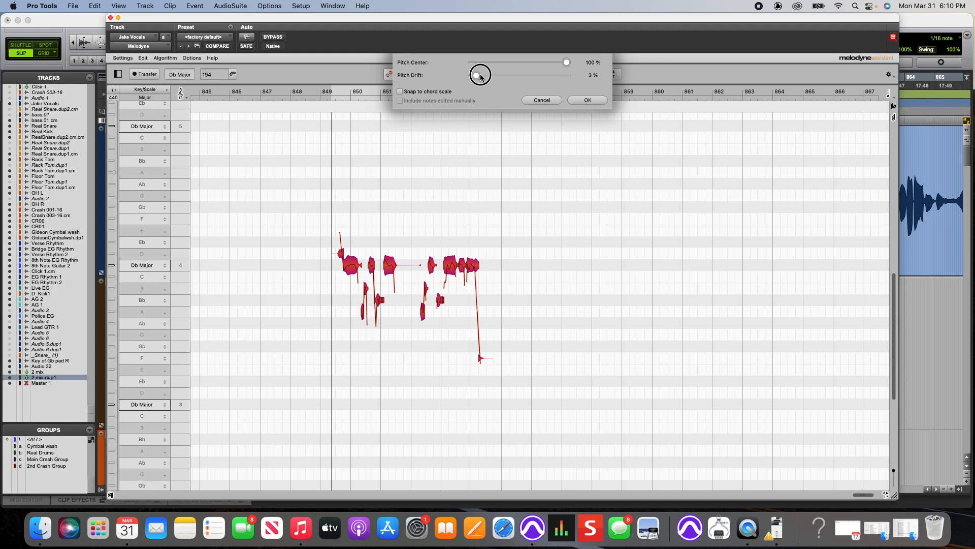
left_click(589, 101)
left_click(354, 186)
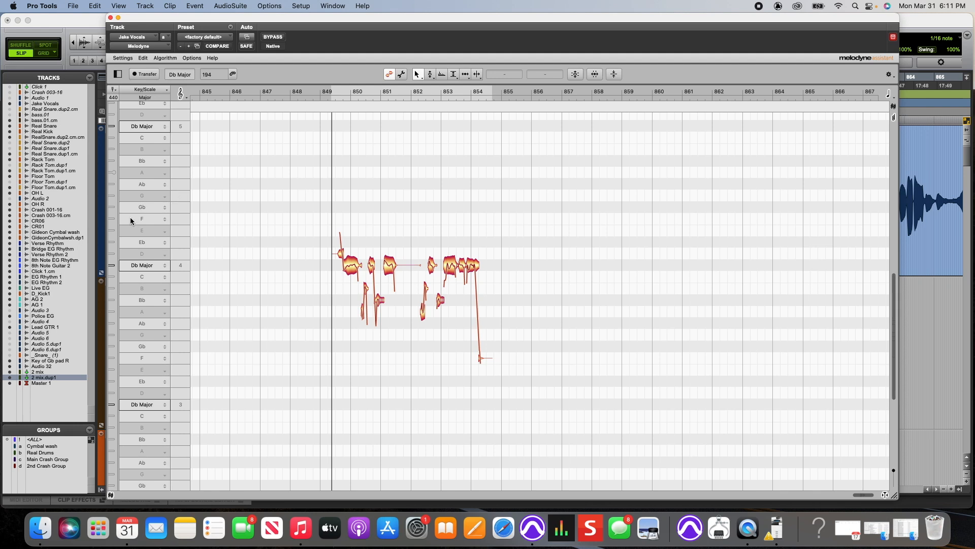
Step: Play back the pitch-corrected phrase to check its tuning
mouse_move(866, 494)
left_mouse_down()
mouse_move(848, 492)
mouse_move(860, 496)
left_mouse_up()
key("space")
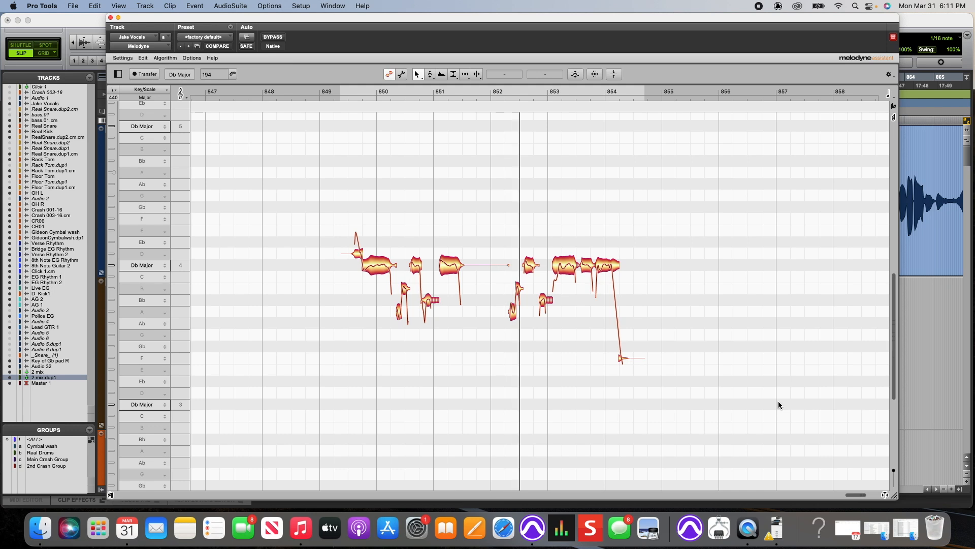
key("space")
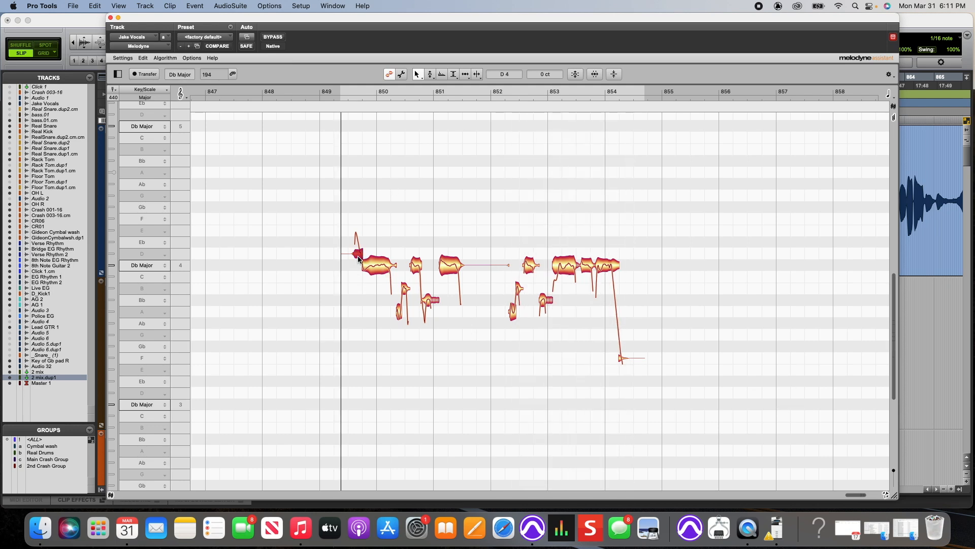
Step: Try moving the phrase's first note up to Eb 4 and audition the change
key("space")
key("space")
key("space")
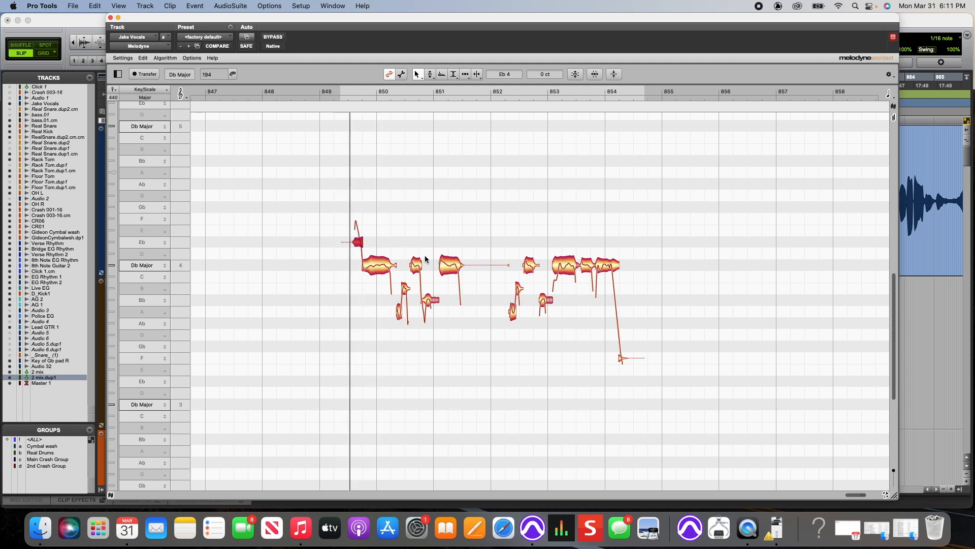
key("space")
key("space")
key("space")
key("space")
key("space")
key("space")
key("space")
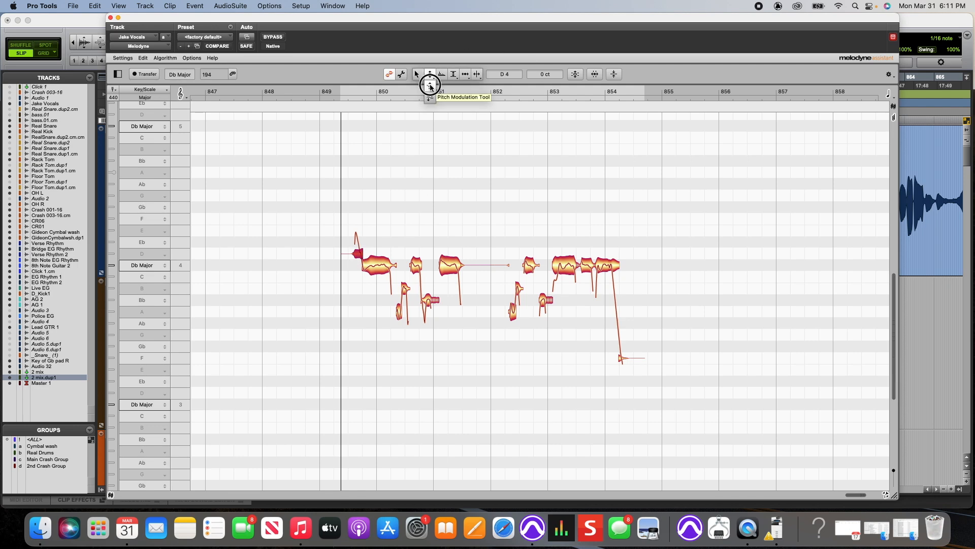
Step: Reduce the first note's pitch modulation to 26 %, move the note up to Eb 4 and audition it
left_click(430, 75)
left_click_drag(430, 74, 431, 86)
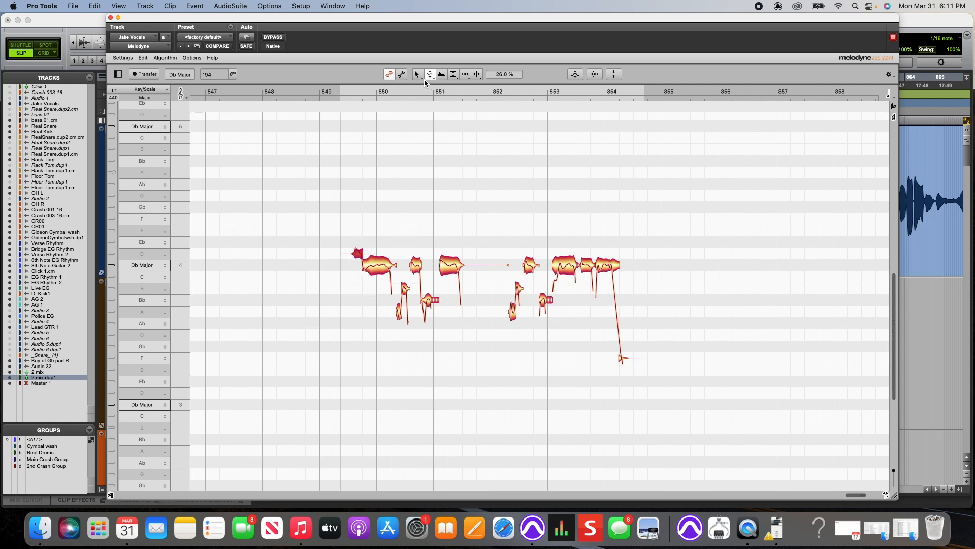
key("space")
left_click_drag(359, 255, 359, 243)
key("space")
left_click(404, 205)
key("space")
key("space")
Step: Move the two adjacent low notes just after the start of bar 850 to Bb 3 and audition them
left_click(399, 313)
key("space")
key("space")
left_click_drag(405, 290, 405, 301)
key("space")
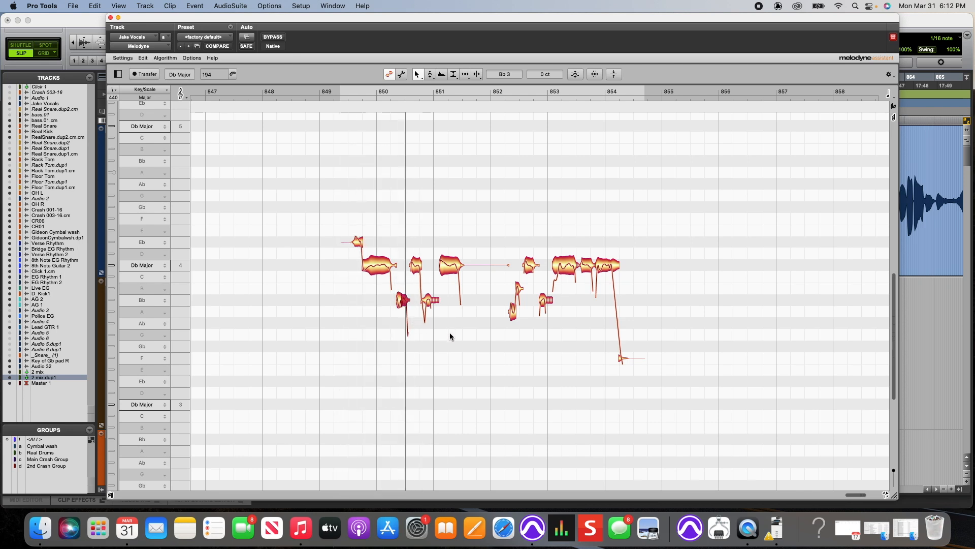
key("space")
key("space")
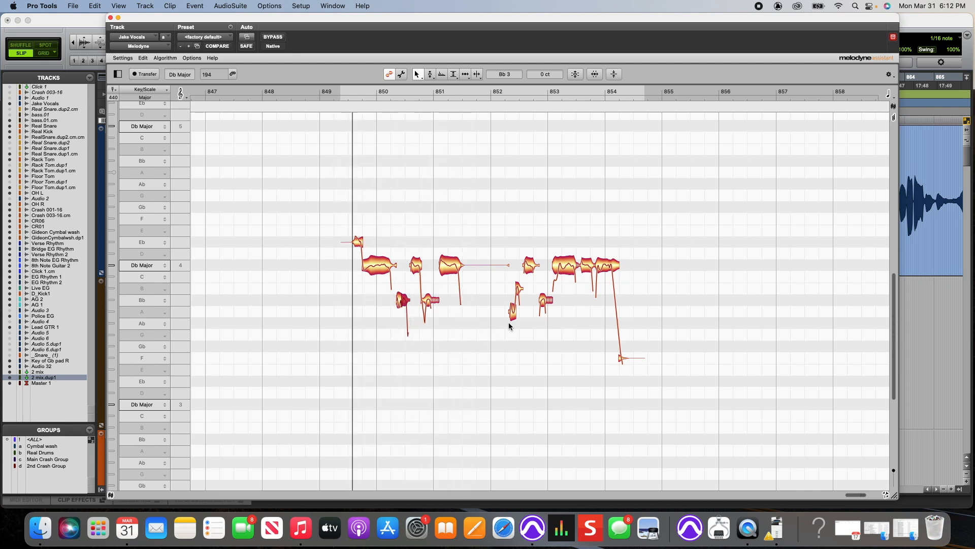
key("space")
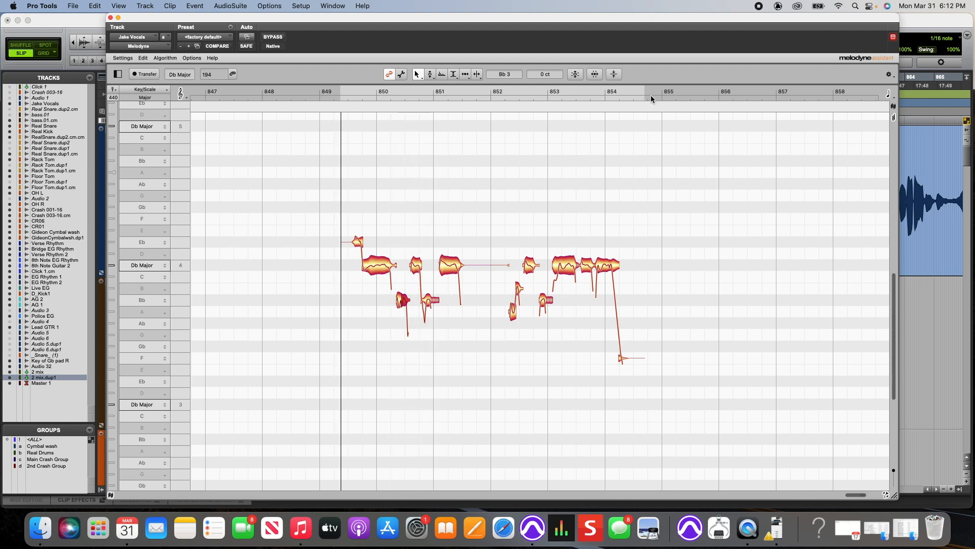
Step: Listen through the phrase with the retuned opening notes
left_click_drag(854, 496, 855, 498)
key("space")
key("space")
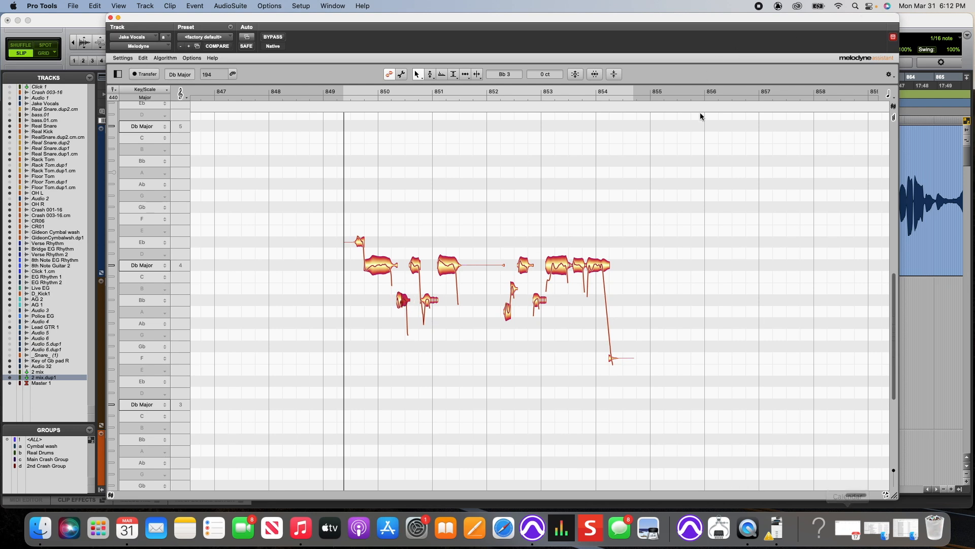
key("F2")
mouse_move(850, 493)
left_mouse_down()
mouse_move(839, 491)
mouse_move(869, 496)
left_mouse_up()
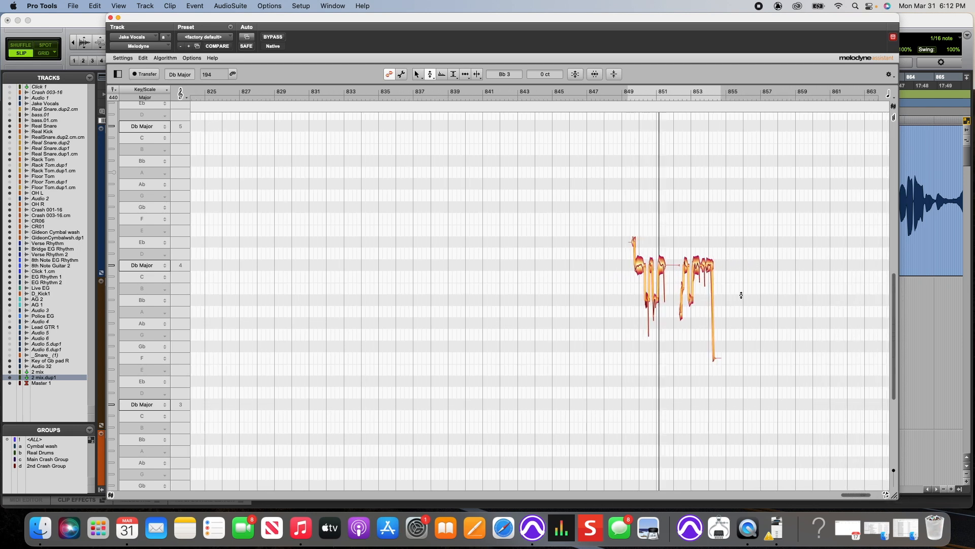
Step: Move the two adjacent low notes in bar 852 to Bb 3 and audition the second half of the phrase
key("space")
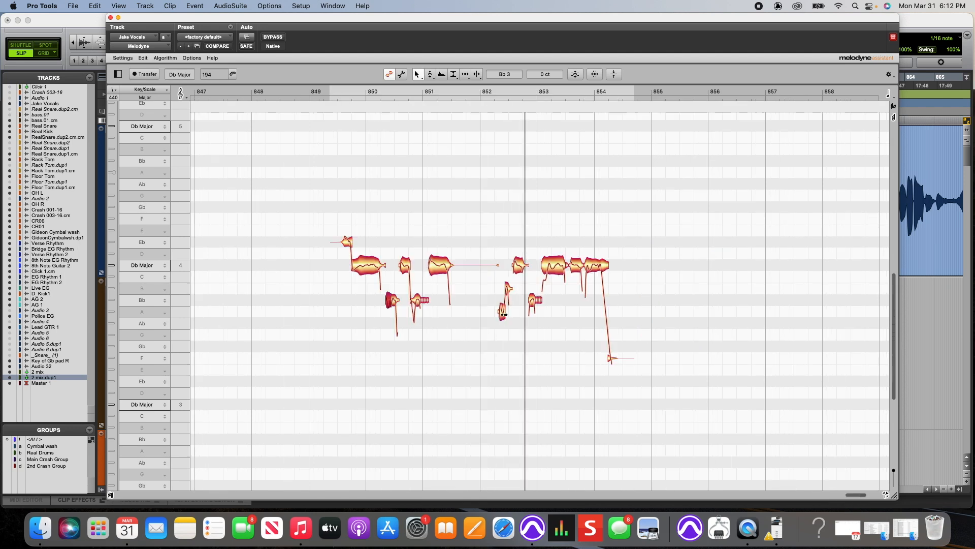
key("space")
left_click(501, 314)
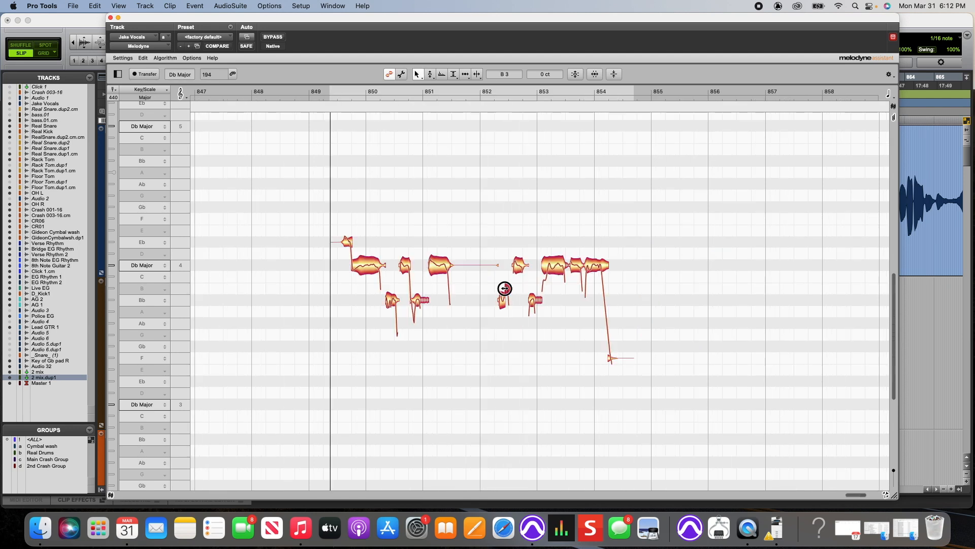
key("space")
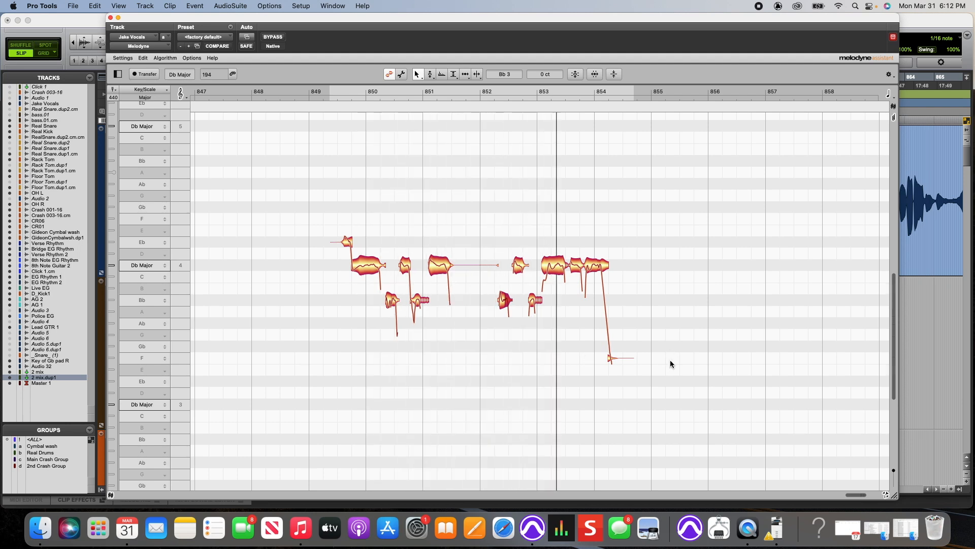
key("space")
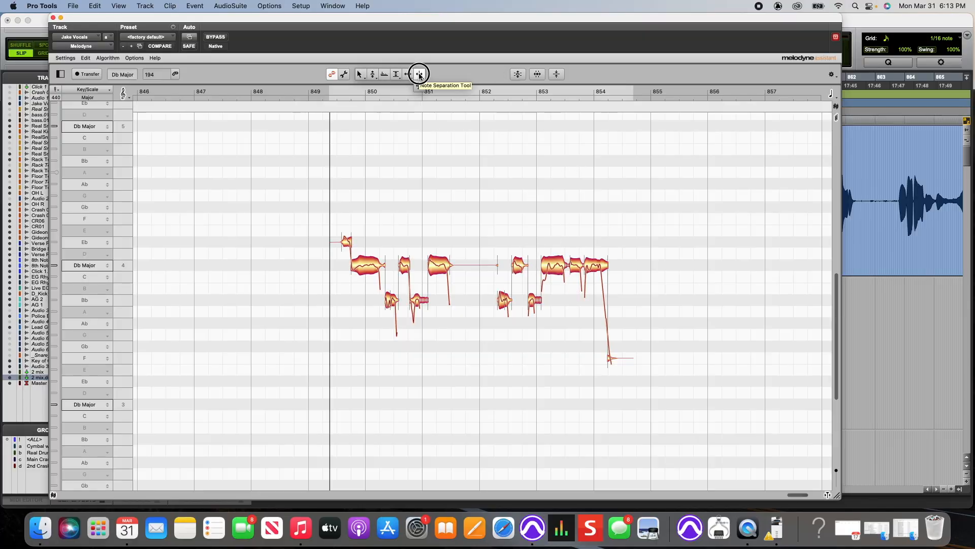
Step: Separate the onset of the long Db 4 note at the start of bar 853, lower it, and audition it from around bar 852
left_click(420, 85)
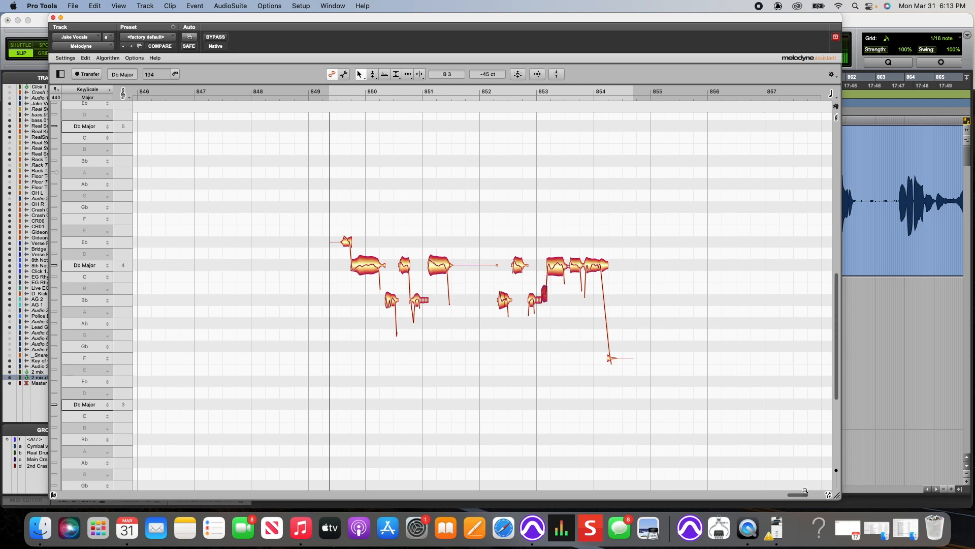
left_click_drag(707, 30, 755, 299)
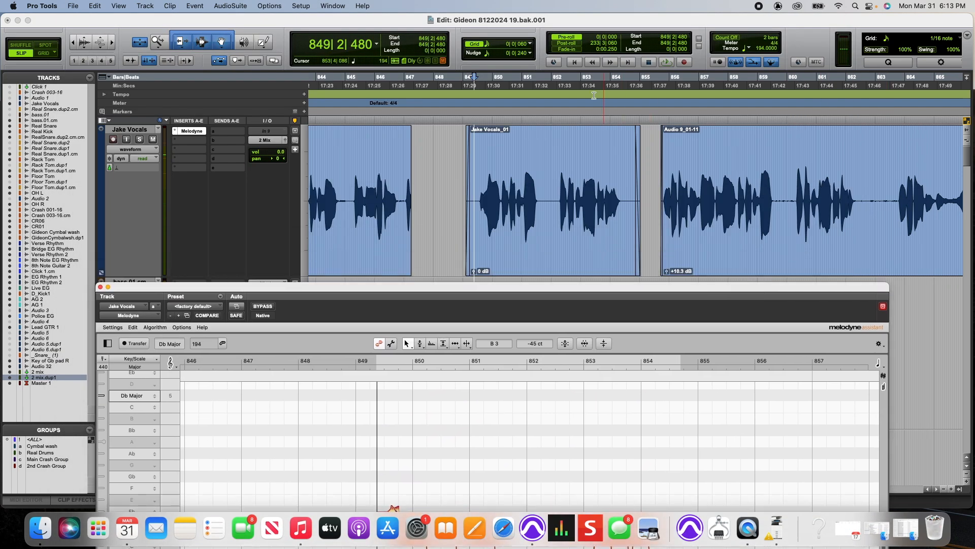
left_click(568, 84)
key("space")
left_click_drag(675, 288, 633, 28)
key("space")
key("space")
key("space")
Step: Correct the pitch of the notes in the second half of the phrase with pitch center and pitch drift at 100 %
left_click_drag(483, 225, 725, 367)
left_click(526, 86)
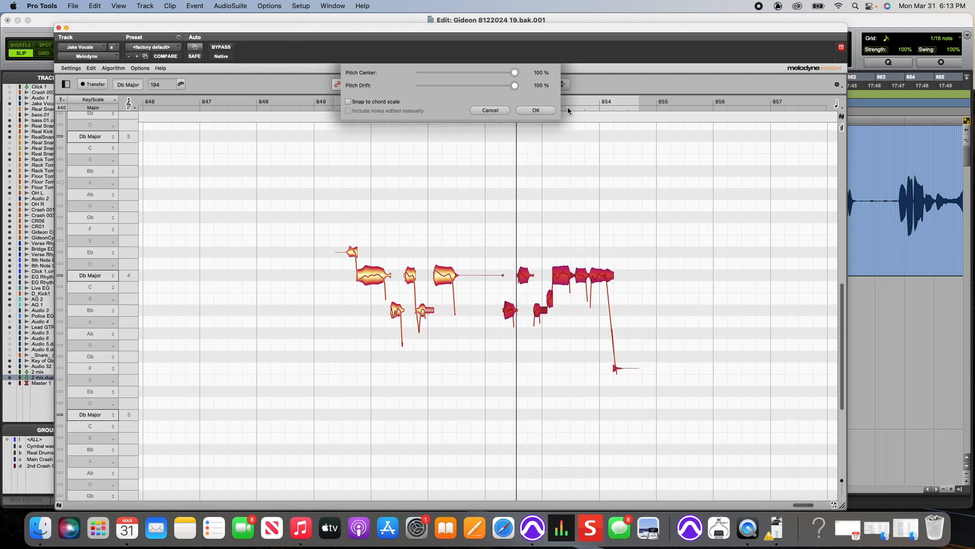
left_click(540, 111)
left_click(683, 179)
Step: Move the separated note onset at the start of bar 853 down to Bb 3 and audition it
key("space")
left_click_drag(550, 303, 552, 308)
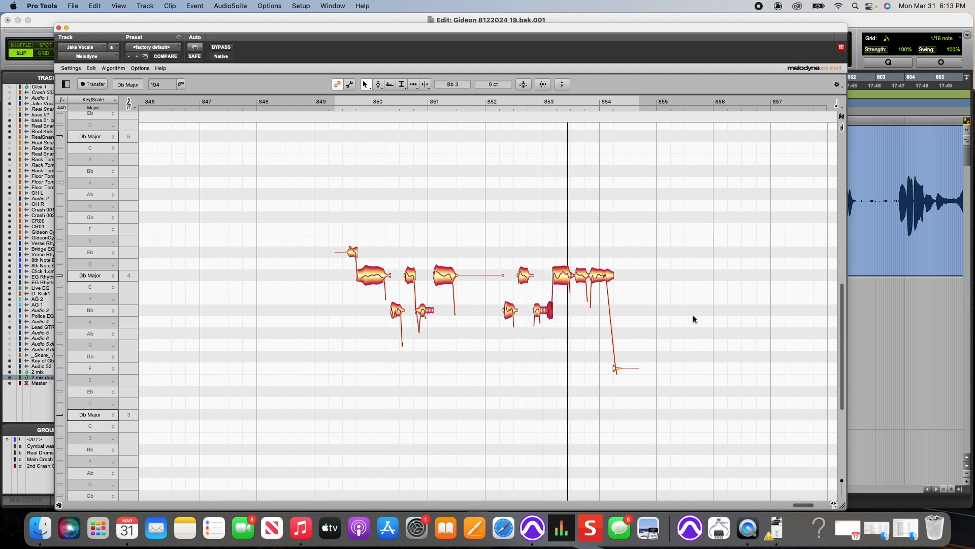
key("space")
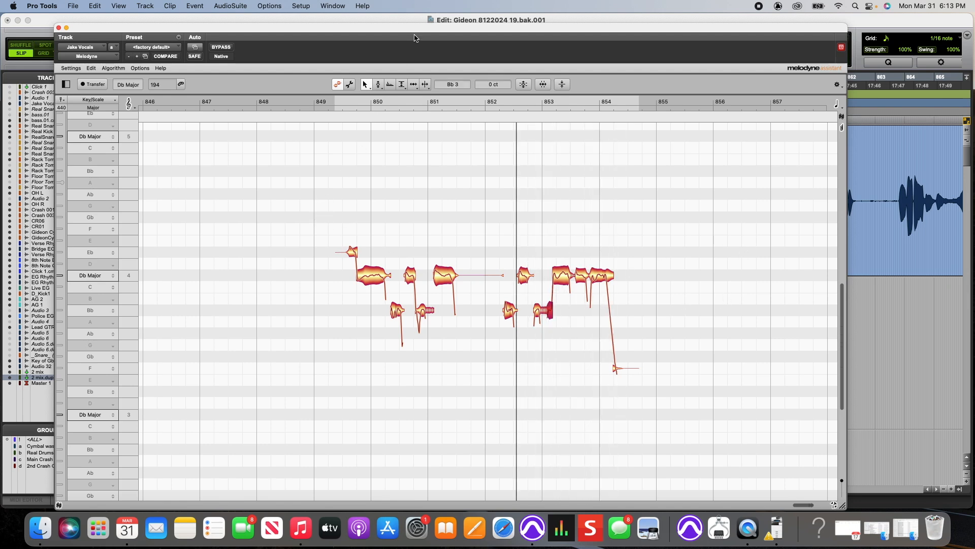
Step: Set the Pro Tools playback start to 849|3|049 and listen to the phrase from its opening notes in Melodyne
left_click_drag(414, 38, 633, 291)
left_click(479, 85)
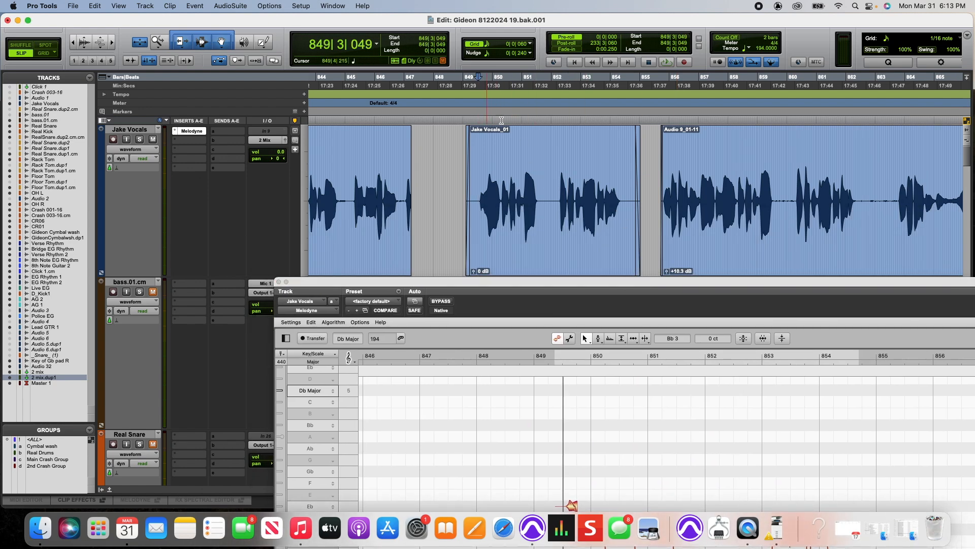
left_click_drag(715, 299, 520, 118)
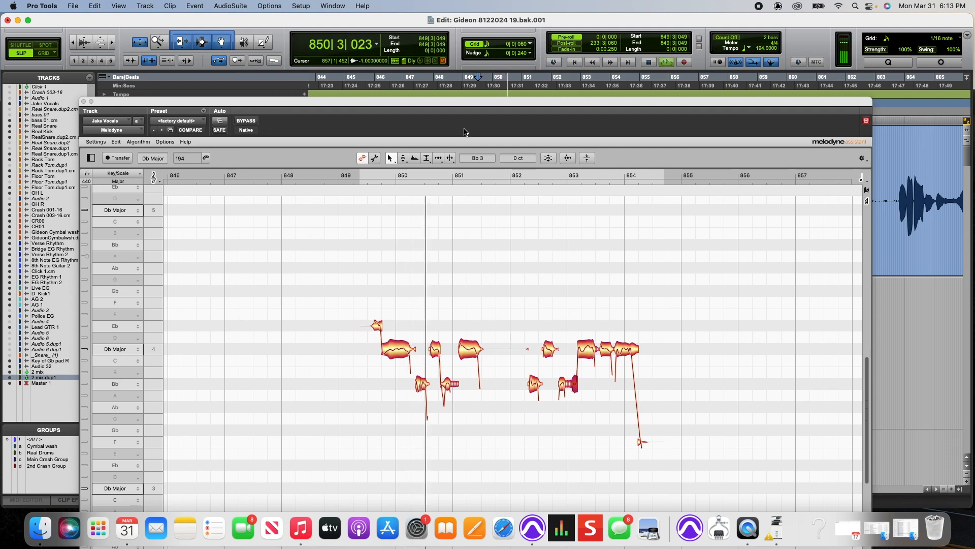
left_click_drag(467, 104, 553, 53)
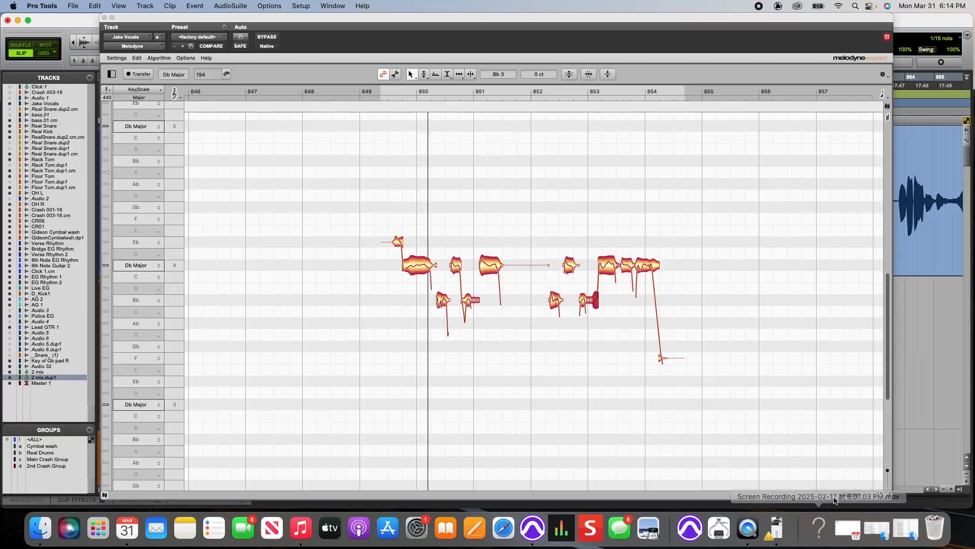
mouse_move(850, 495)
left_mouse_down()
mouse_move(840, 499)
mouse_move(848, 496)
left_mouse_up()
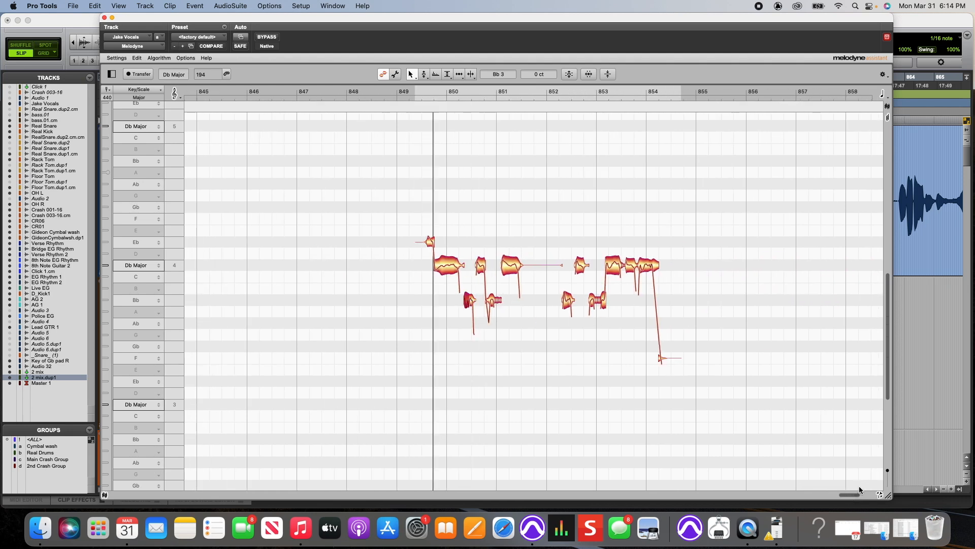
key("space")
key("space")
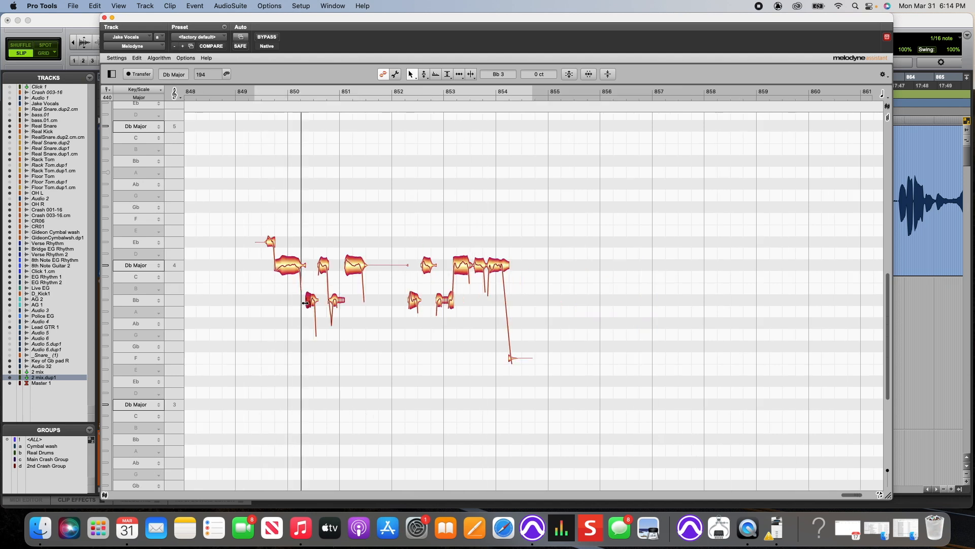
Step: Lower the first of the two adjacent Bb 3 notes in bar 850 and in bar 852 to Ab 3 and audition them
key("space")
left_click_drag(308, 300, 315, 355)
key("space")
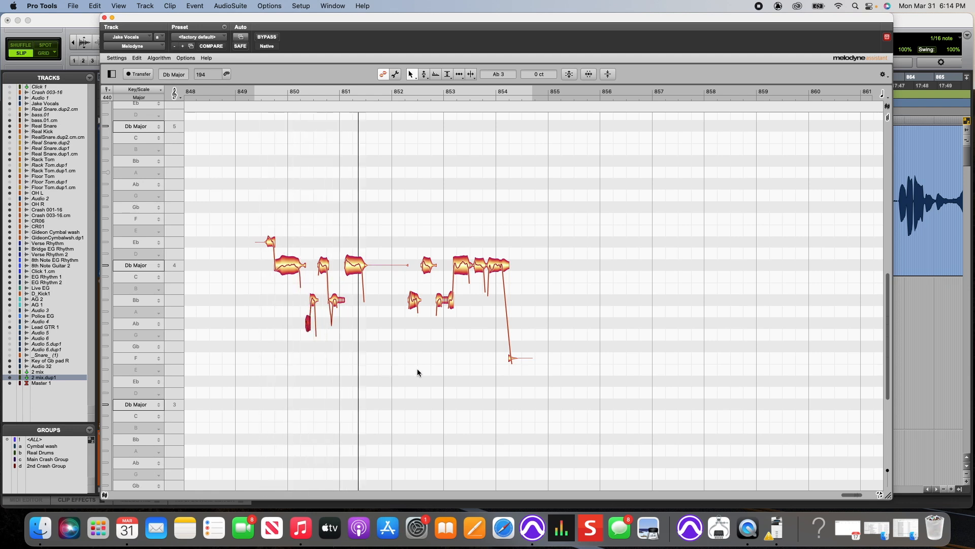
left_click_drag(414, 299, 412, 328)
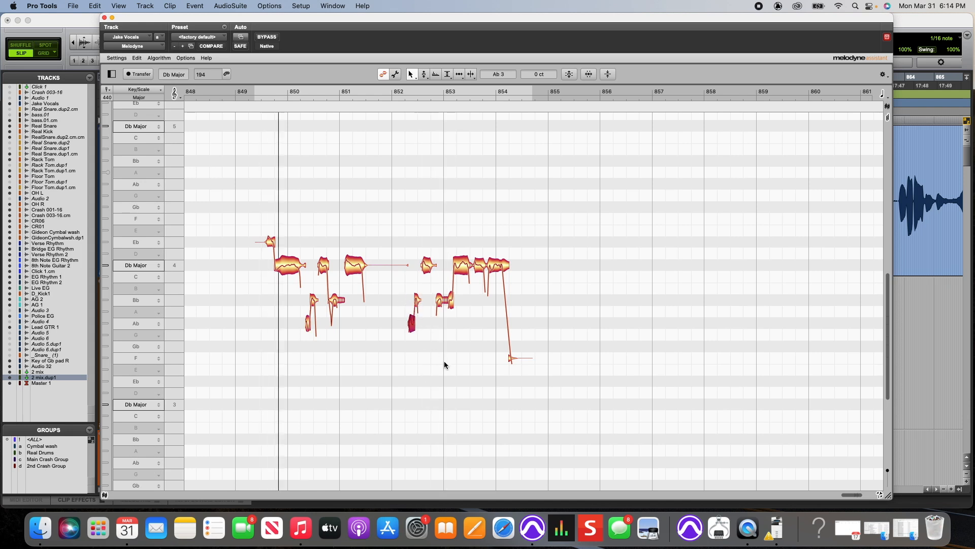